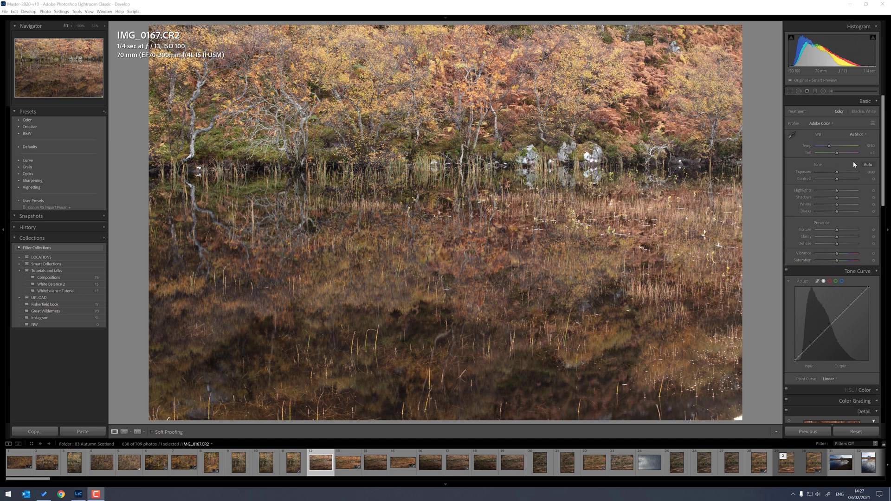
Set IMG_0167.CR2's white balance to Daylight (Temp 5500) with a Tint of +5
left_click(858, 135)
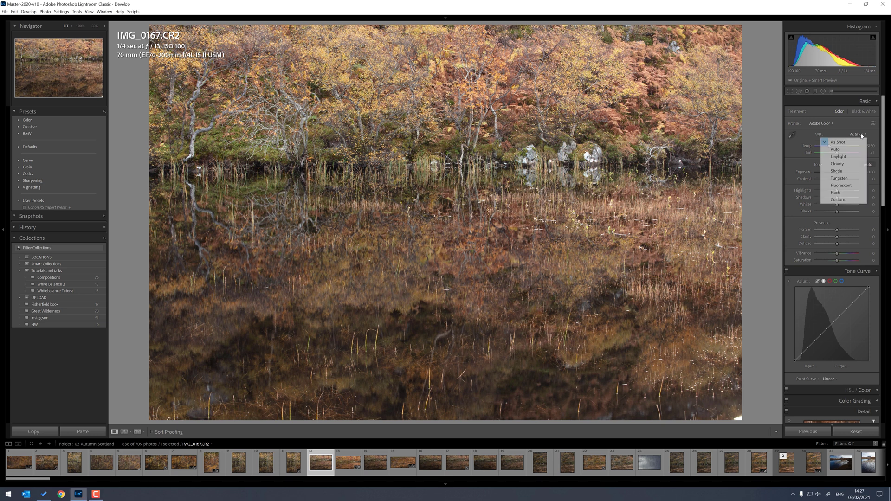
left_click(858, 156)
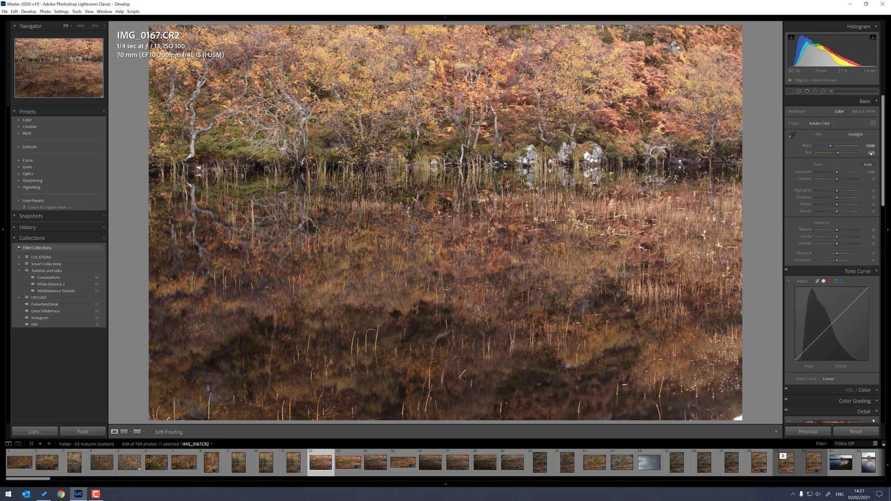
left_click(862, 152)
type("5")
left_click(884, 138)
left_click_drag(884, 138, 888, 270)
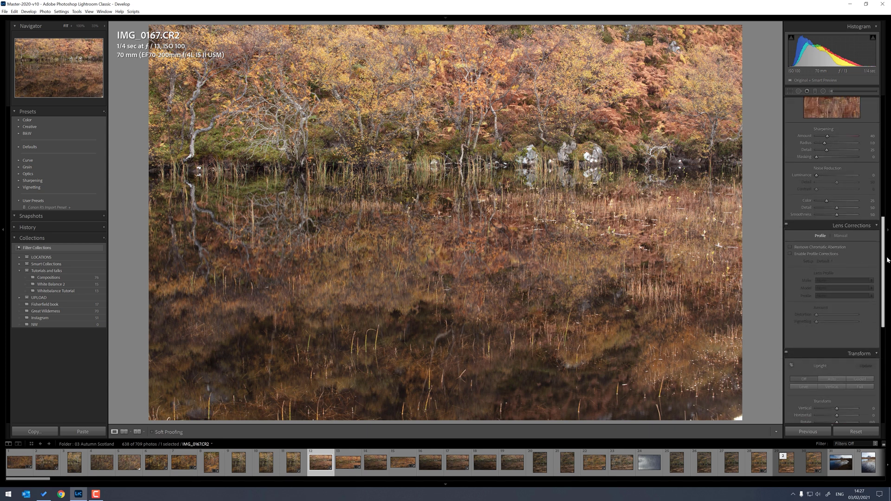
Tick Remove Chromatic Aberration and compare profile corrections, finally leaving Enable Profile Corrections unticked
left_click(810, 249)
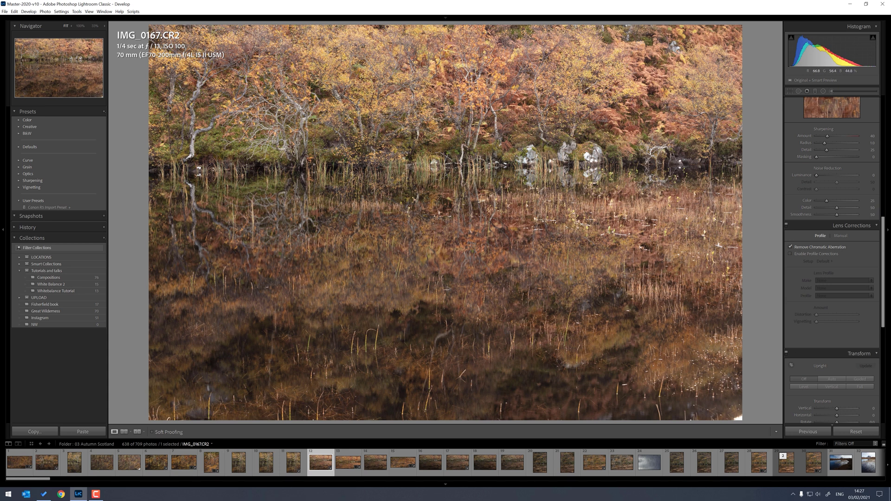
left_click(791, 254)
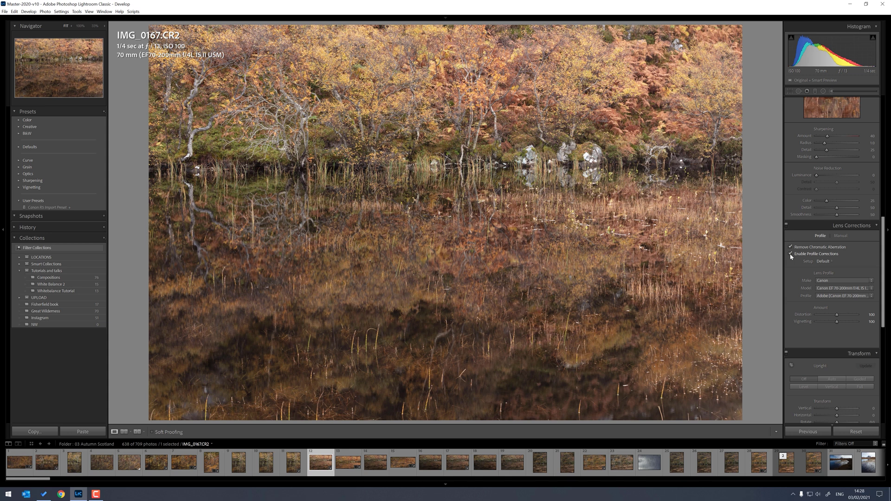
left_click(790, 255)
left_click(790, 254)
left_click(790, 254)
left_click(790, 255)
left_click(790, 255)
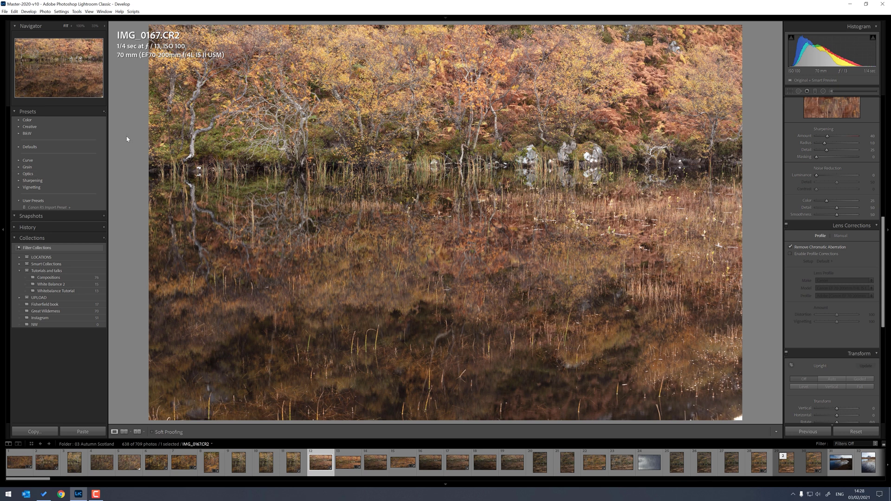
Collapse and re-expand the Presets list, then hide and restore the left panel
left_click(29, 112)
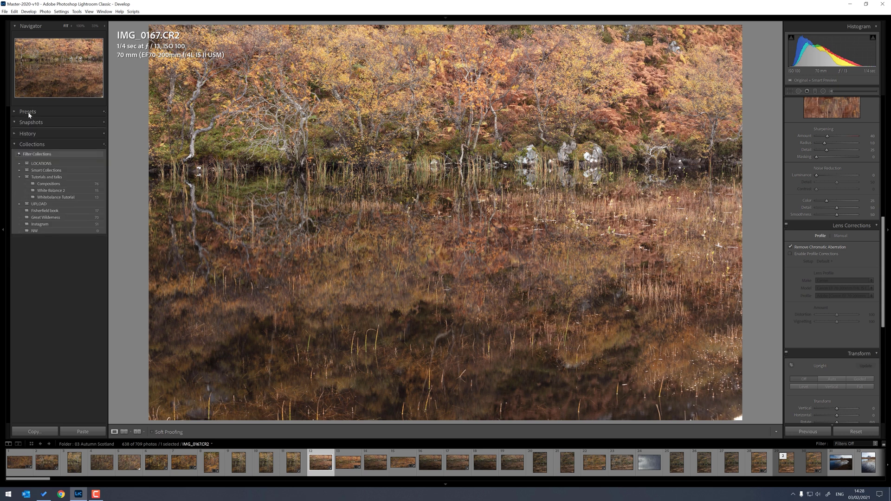
left_click(28, 113)
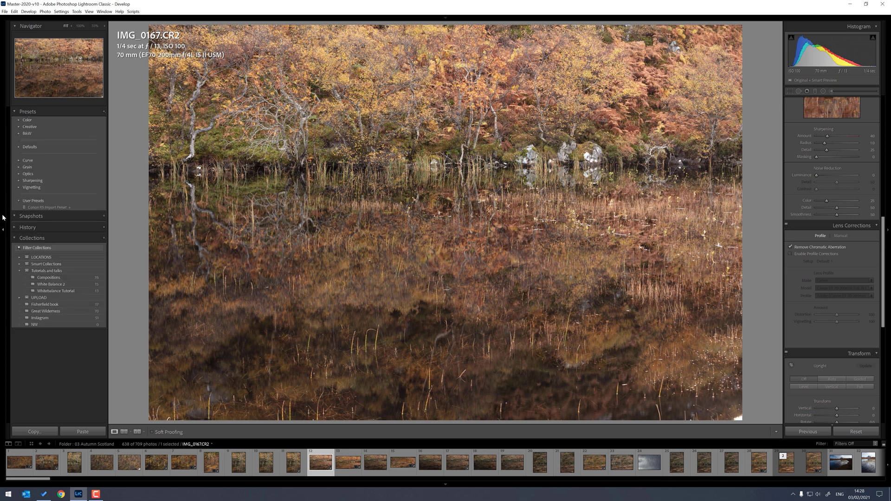
left_click(3, 231)
left_click(2, 232)
Create a new develop preset from the Presets + menu, naming it 'Import Preset'
left_click(104, 113)
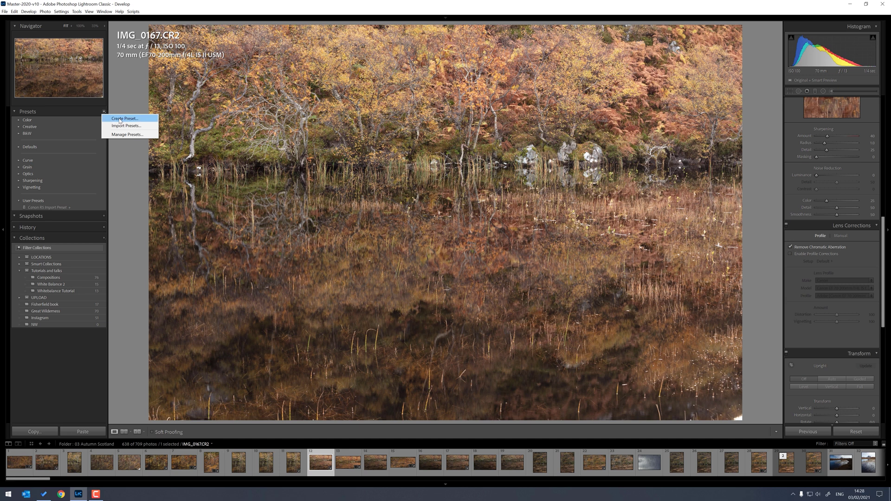
left_click(119, 119)
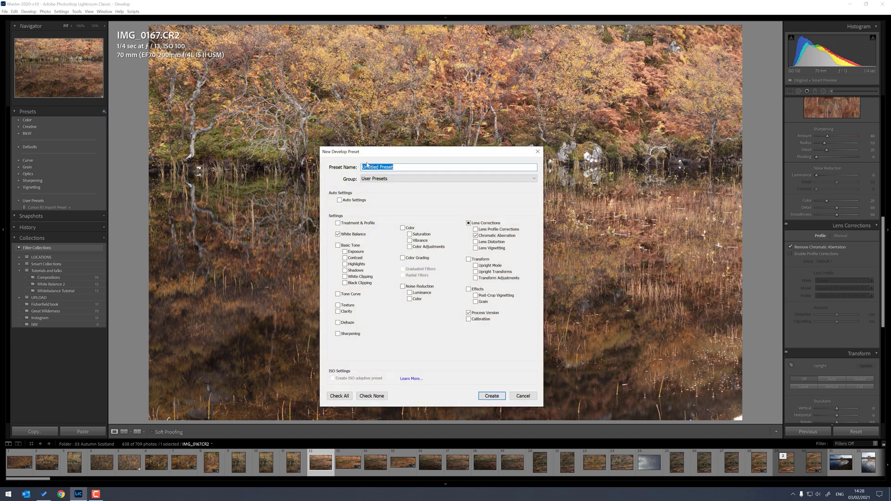
key("Caps_Lock")
type("I")
key("Caps_Lock")
type("mpor")
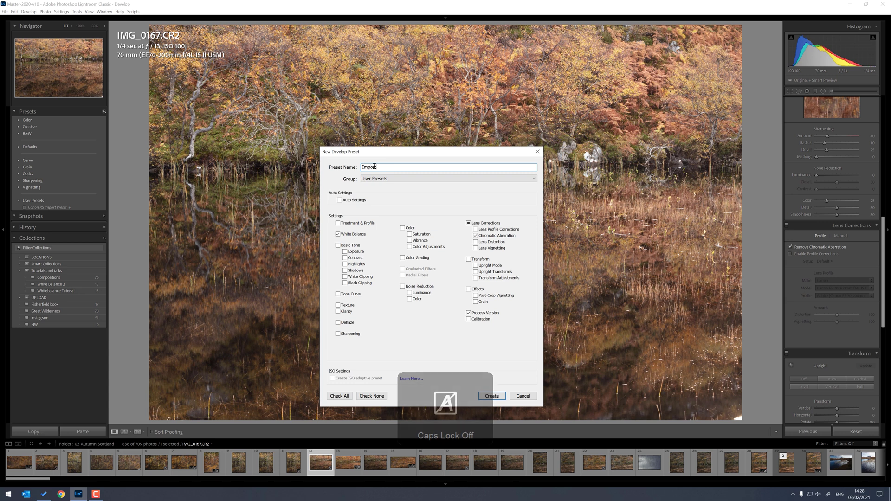
key("Caps_Lock")
key("Caps_Lock")
type("t Preset")
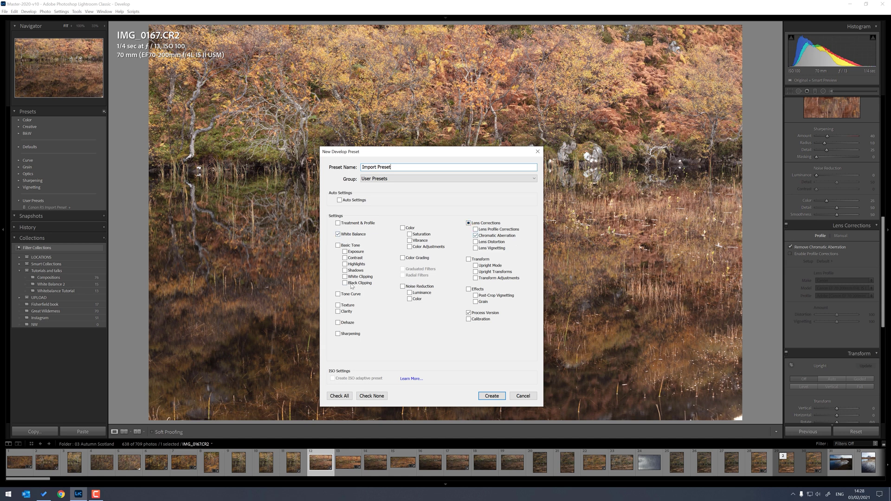
Include only White Balance and Chromatic Aberration, keep the User Presets group, and create the preset
left_click(339, 396)
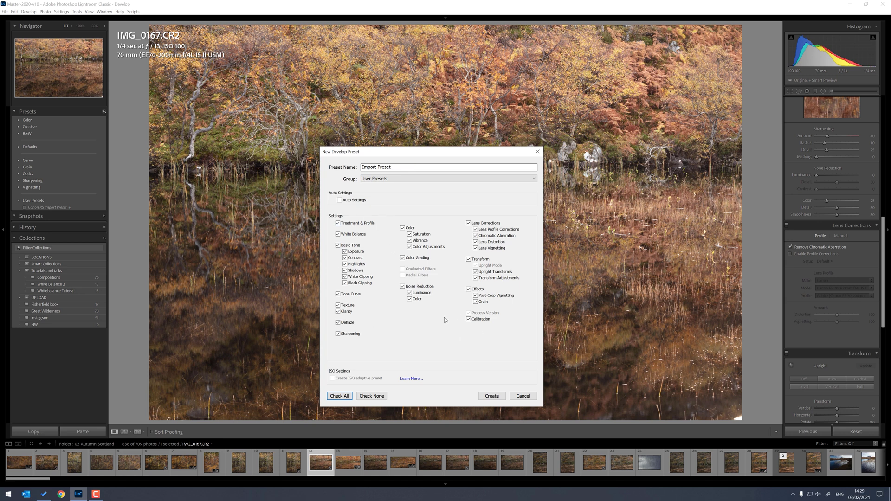
left_click(372, 396)
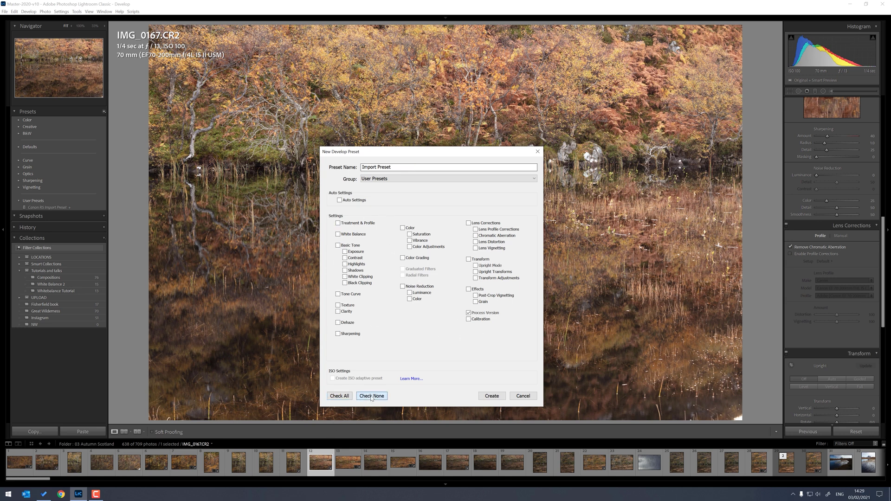
left_click(339, 235)
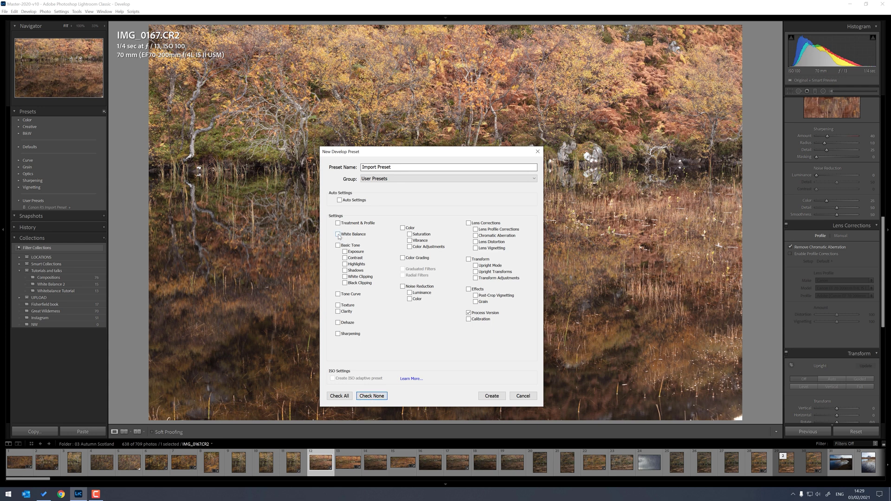
left_click(476, 236)
left_click(456, 179)
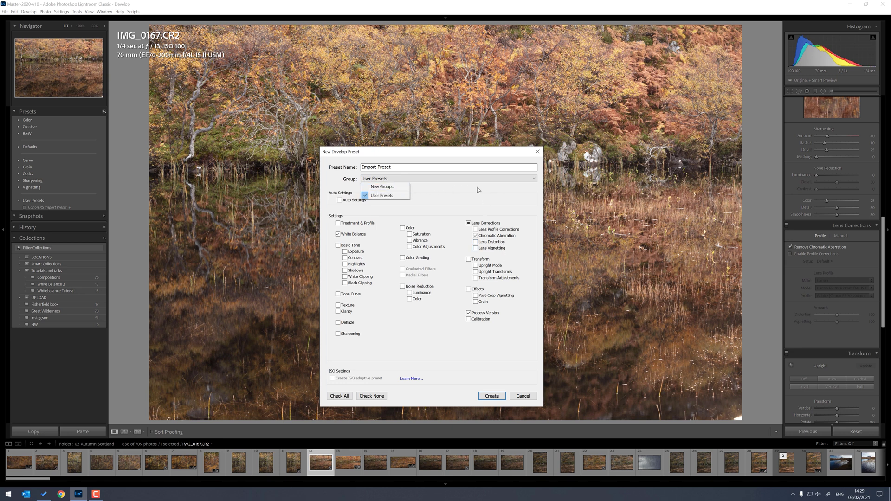
left_click(510, 177)
left_click(491, 397)
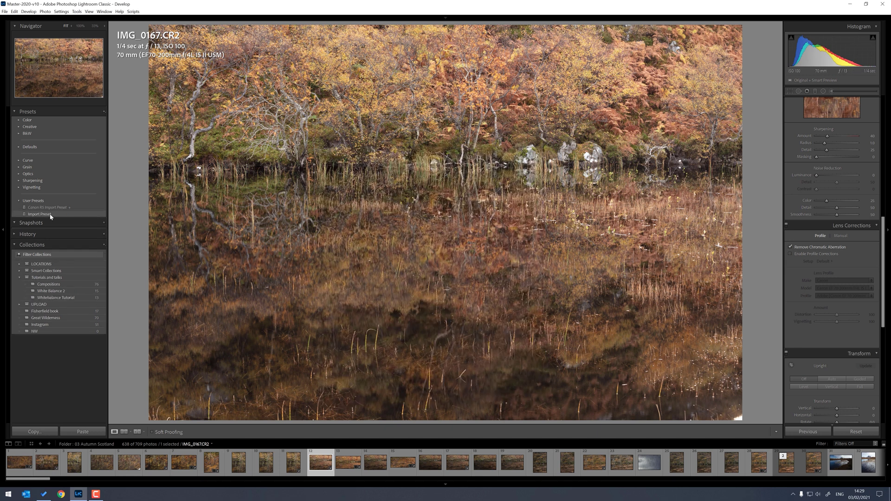
Apply Import Preset to IMG_0165.CR2, giving it Temp 5500 and Tint +5
left_click(293, 463)
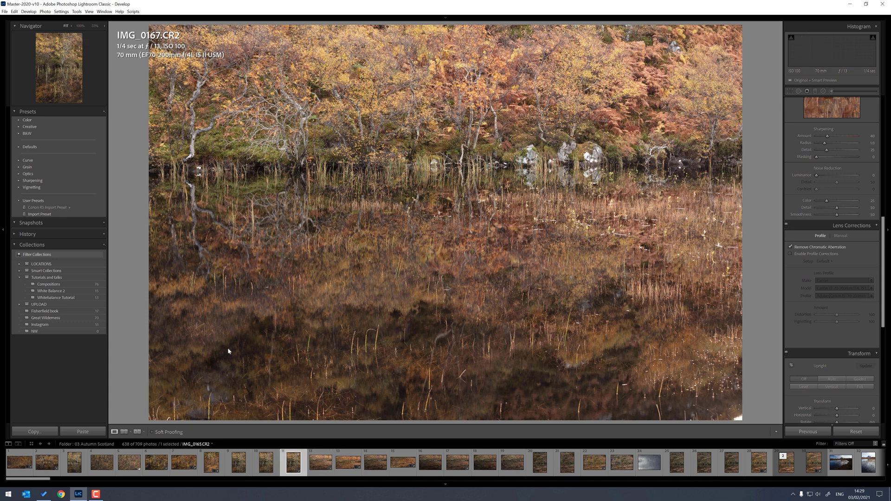
left_click(48, 214)
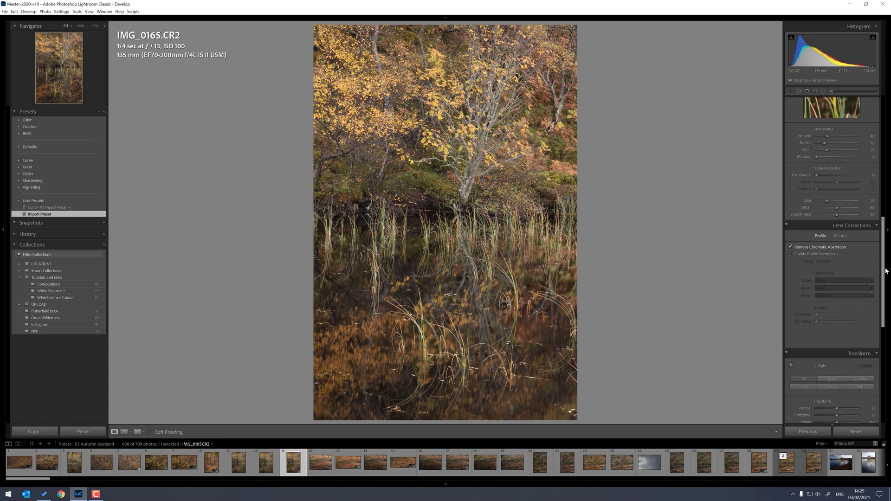
left_click_drag(885, 270, 884, 150)
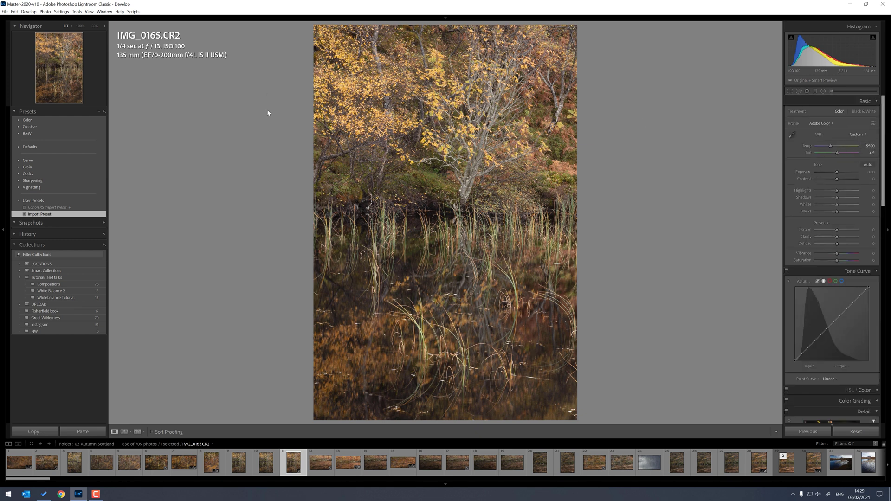
left_click(5, 12)
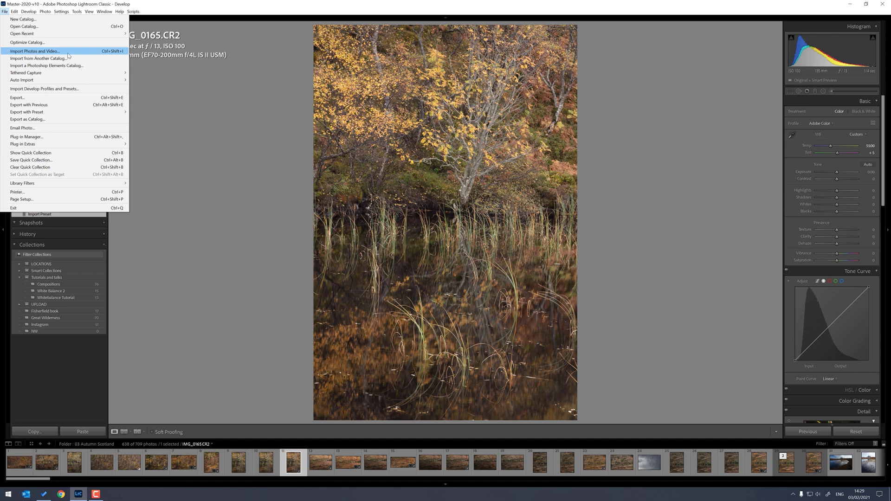
Open Import Photos and Video and set the import Develop Settings to User Presets > Import Preset
left_click(55, 52)
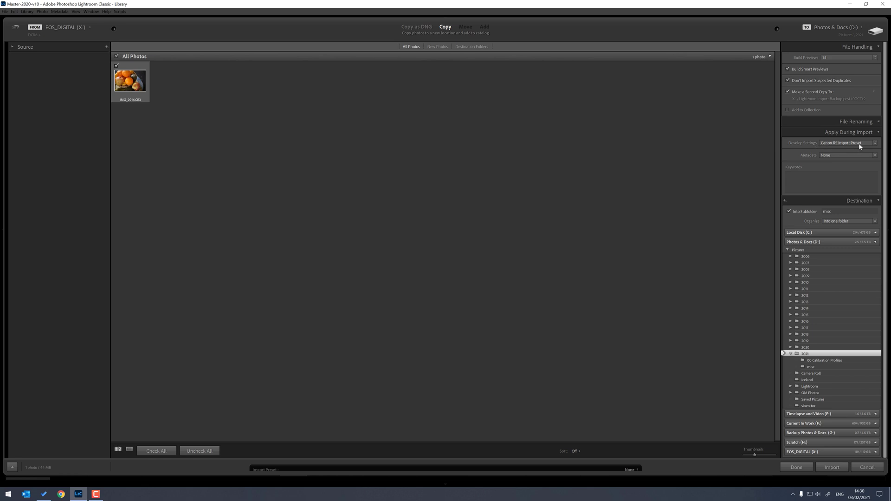
left_click(875, 144)
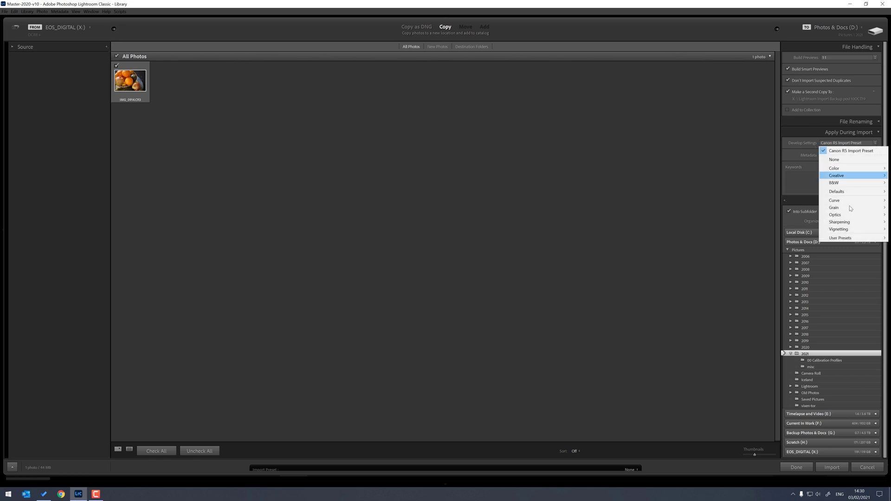
mouse_move(849, 240)
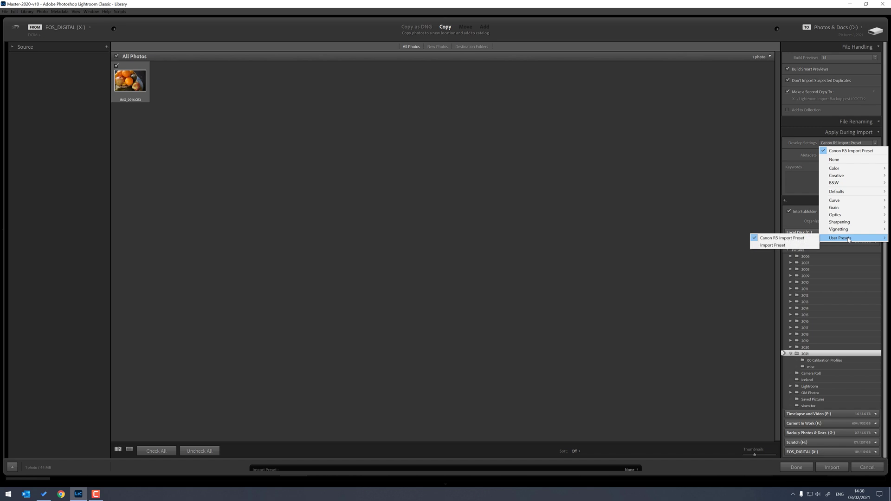
left_click(780, 247)
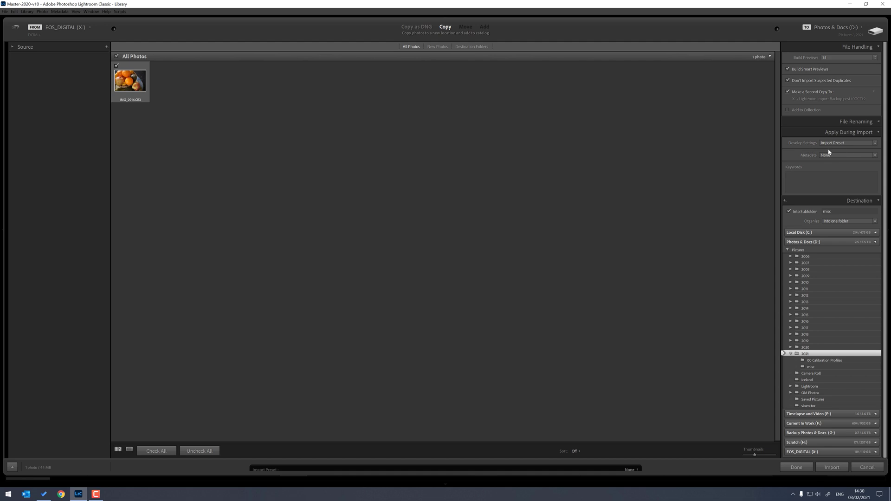
Import IMG_0914.CR3 from the card and open it in the Develop module
left_click(833, 470)
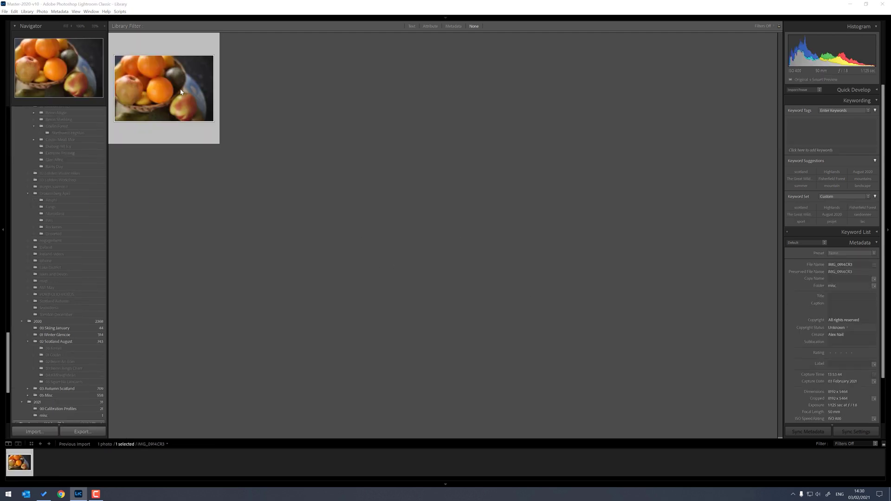
key("Return")
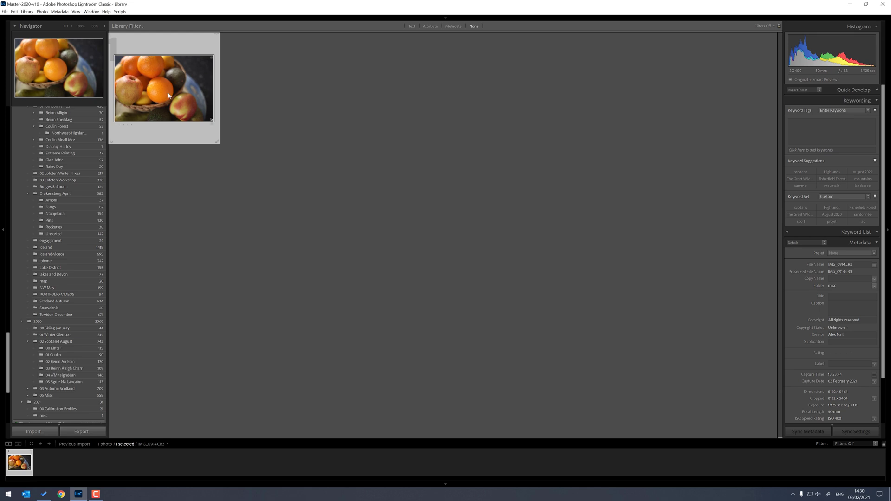
double_click(161, 101)
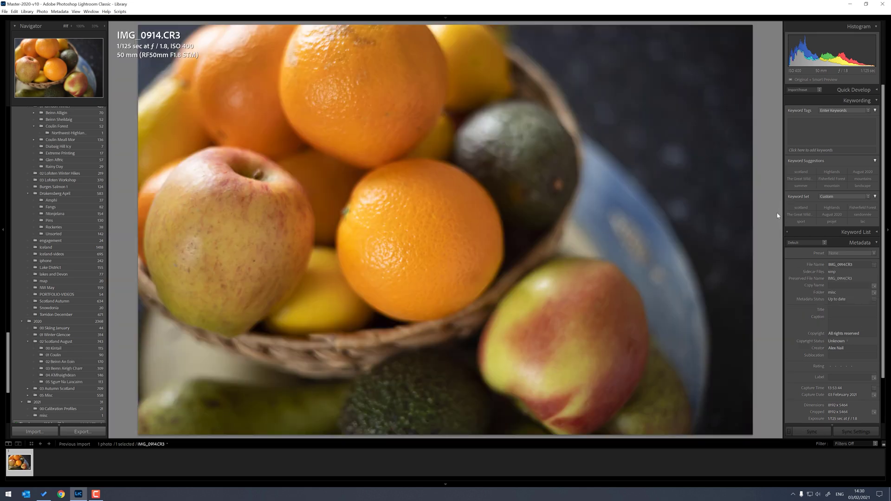
key("d")
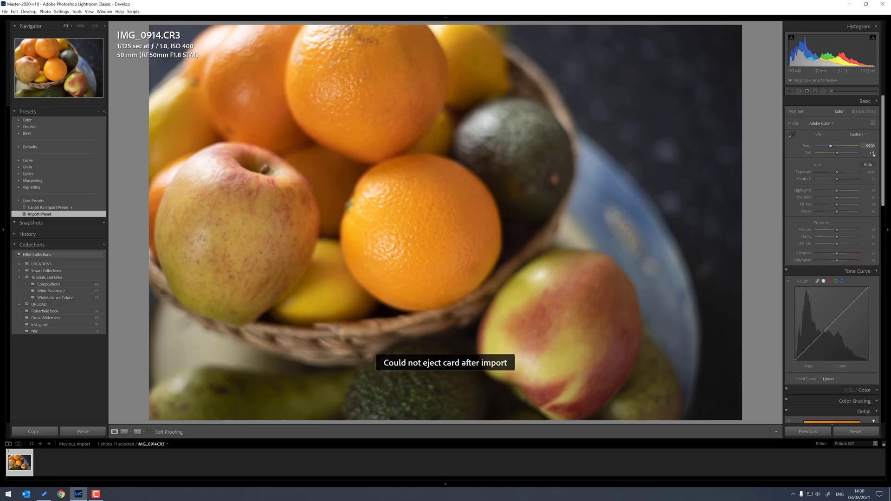
Check the Basic and Lens Corrections panels for Temp 5500, Tint +5 and chromatic aberration removal
left_click_drag(883, 160, 884, 267)
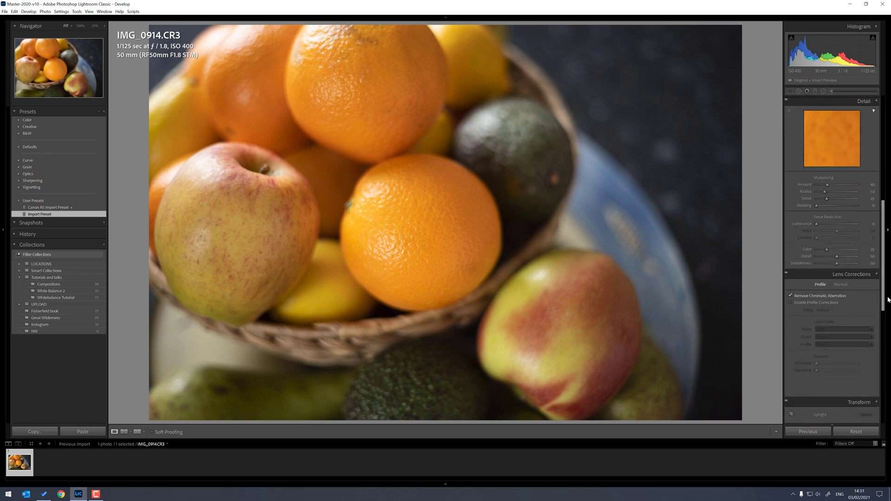
left_click_drag(886, 237, 888, 115)
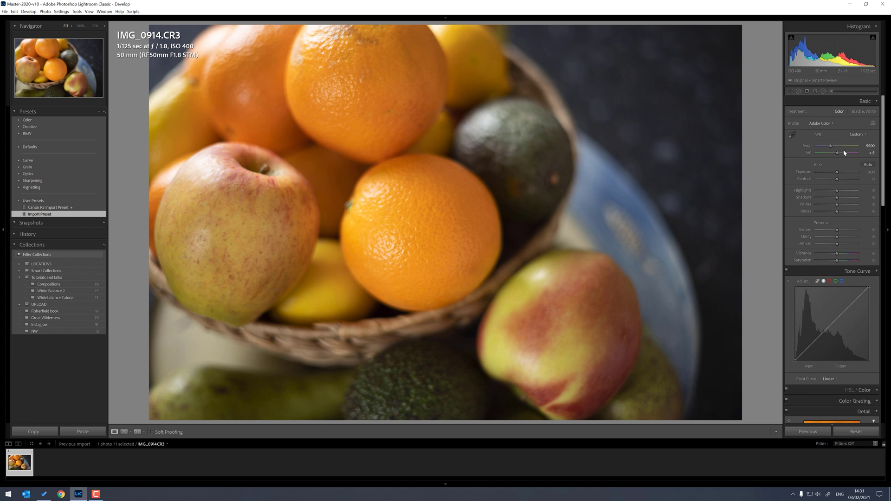
left_click_drag(884, 151, 887, 280)
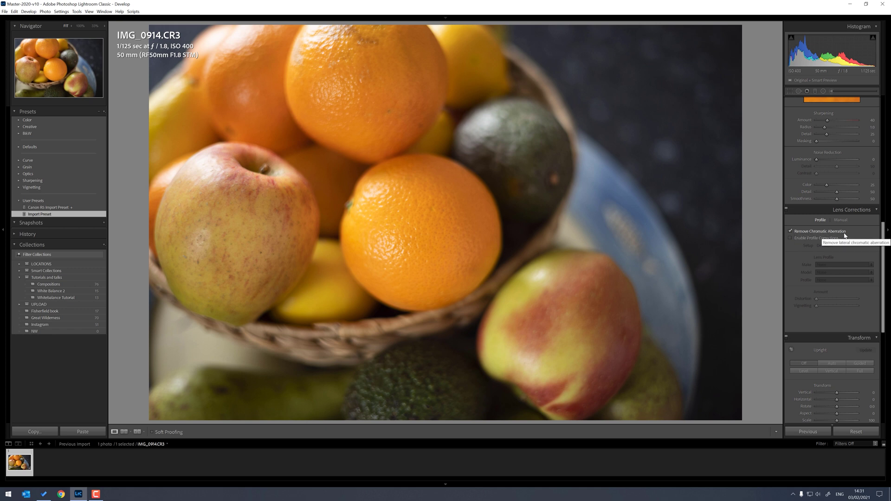
scroll(885, 247, "up", 1)
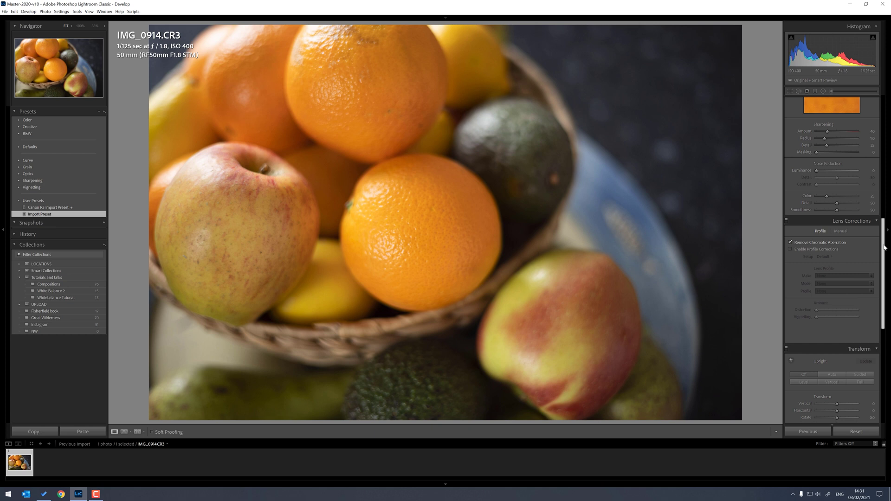
left_click_drag(884, 248, 885, 242)
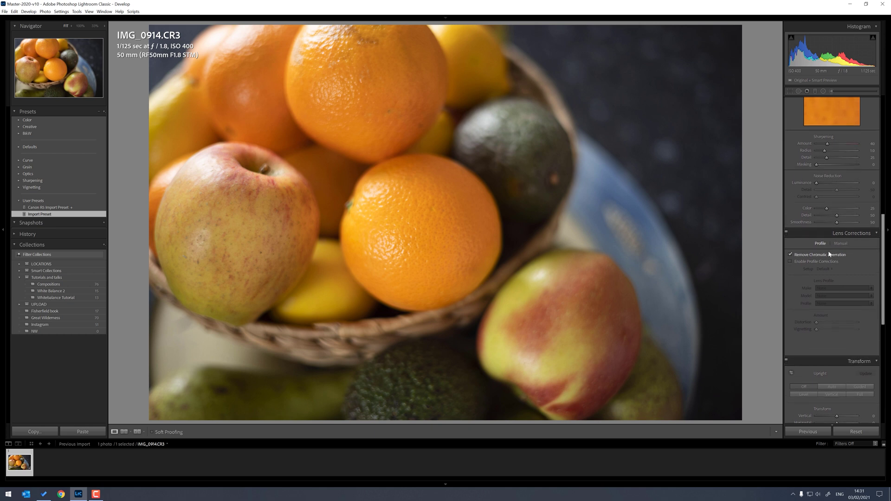
left_click_drag(885, 256, 885, 136)
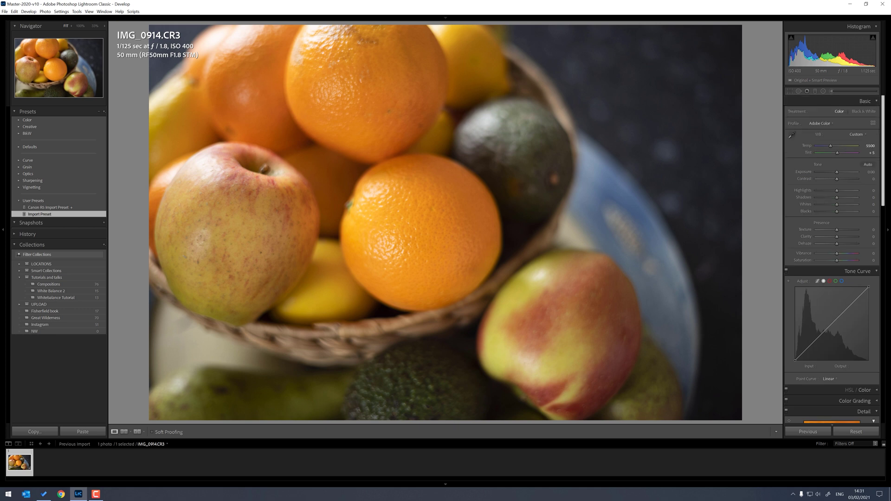